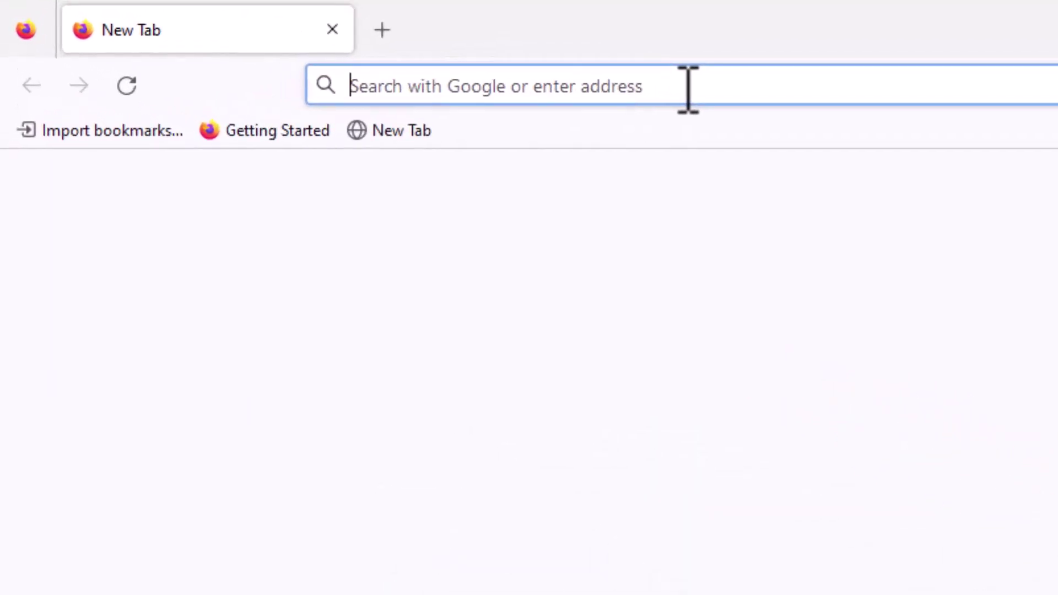
{"action": "type", "text": "https"}
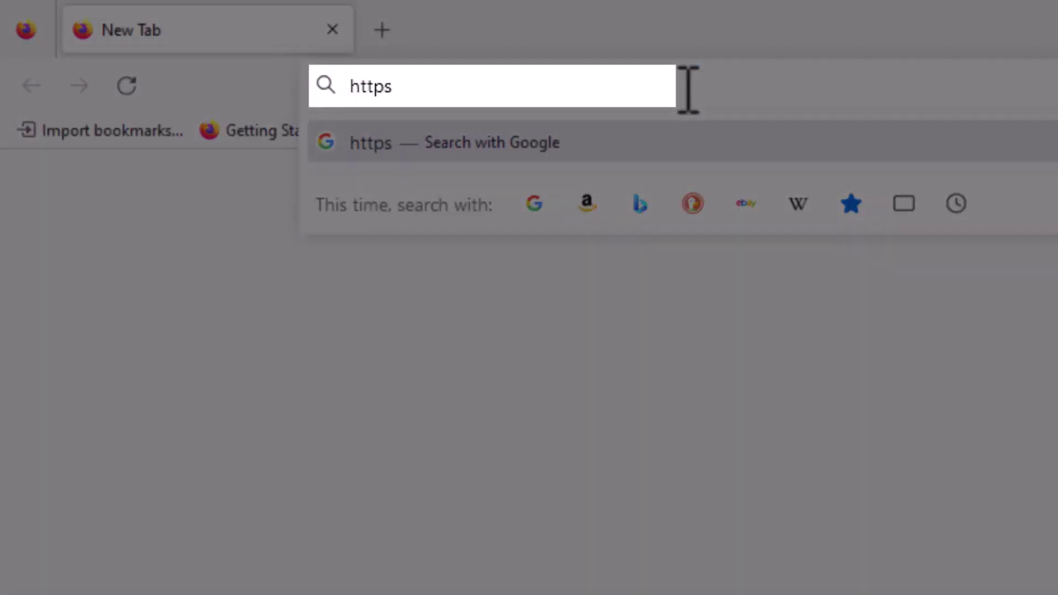
{"action": "type", "text": "://"}
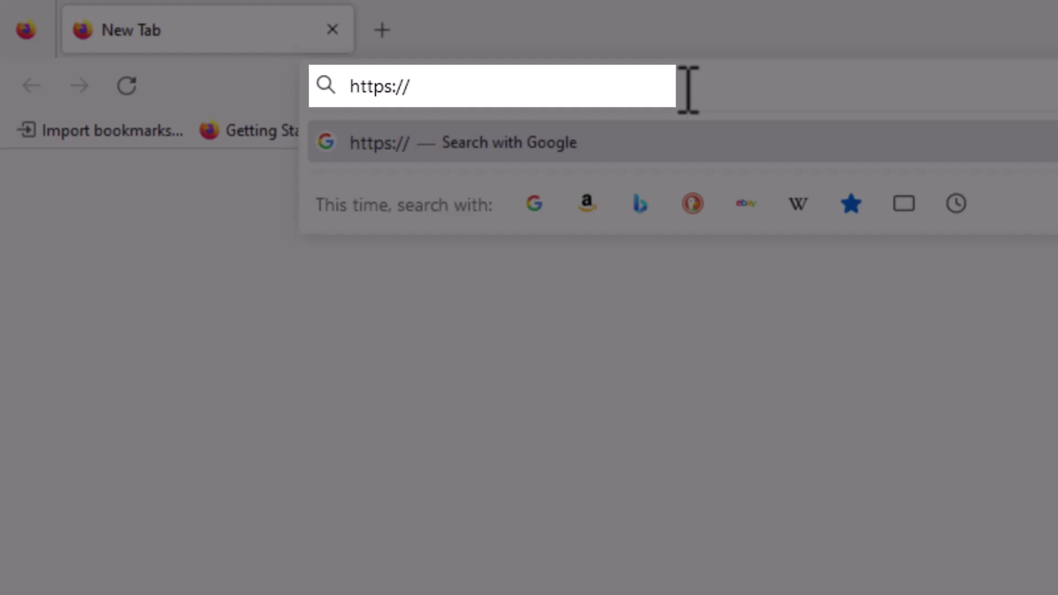
{"action": "type", "text": "odp.nihr.a"}
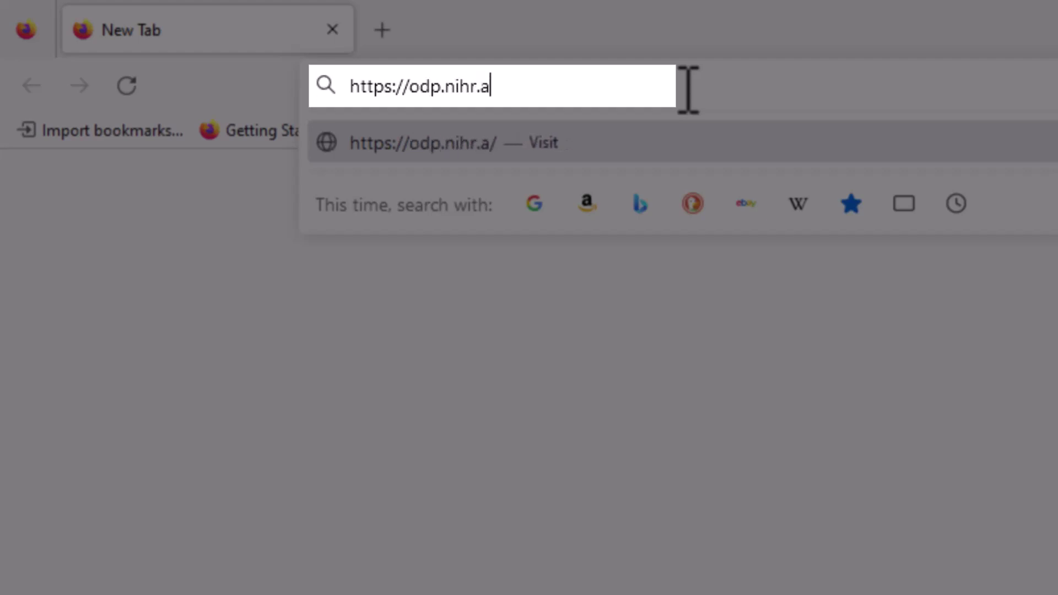
{"action": "type", "text": "c.uk"}
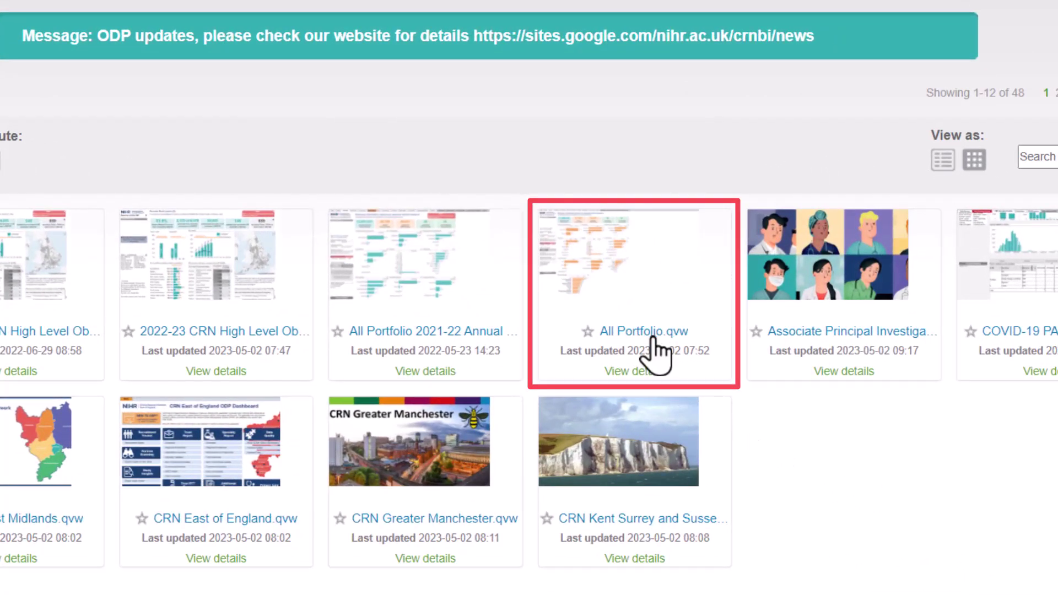
- Launch the All Portfolio.qvw dashboard from the AccessPoint gallery
{"action": "left_click", "coordinate": [656, 340]}
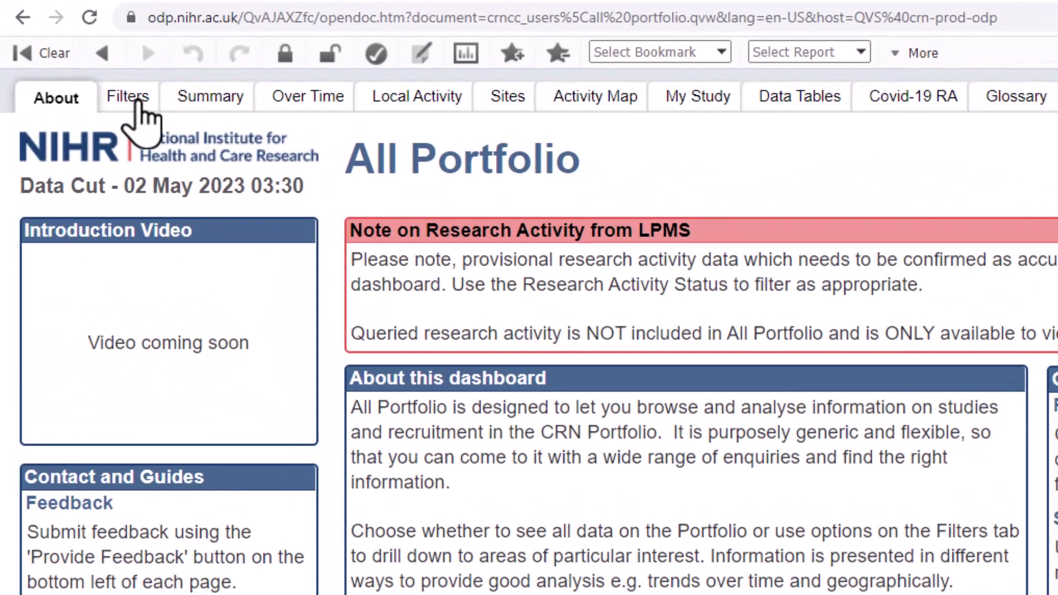
- On the Filters page, select Yorkshire and Humber in the Participating LCRN list
{"action": "left_click", "coordinate": [92, 64]}
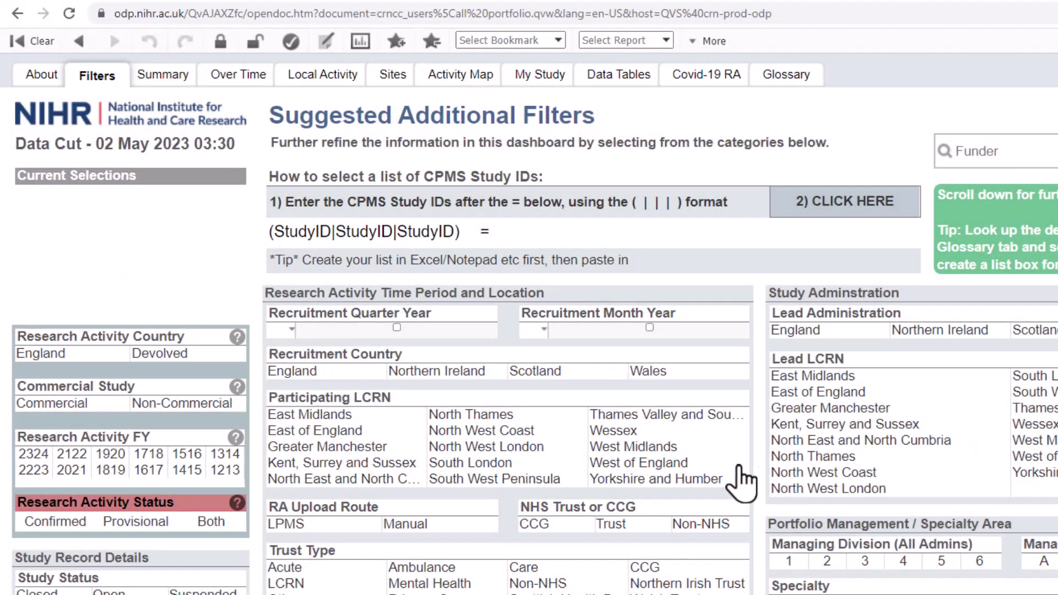
{"action": "left_click", "coordinate": [735, 481]}
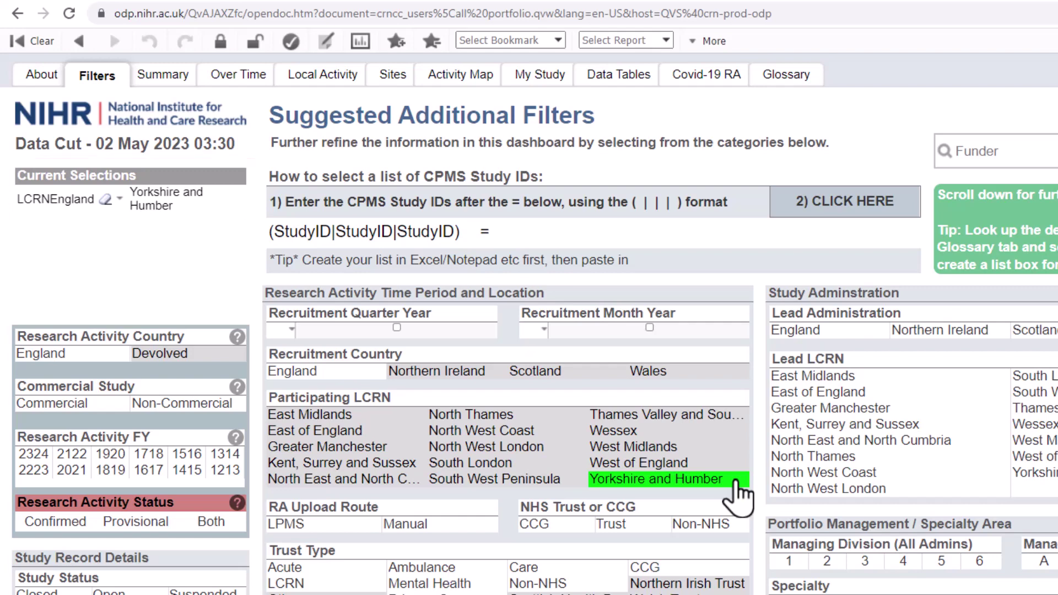
- Drop Yorkshire and Humber and filter to Cancer specialty, FY 2223 activity and England recruitment
{"action": "left_click", "coordinate": [736, 480]}
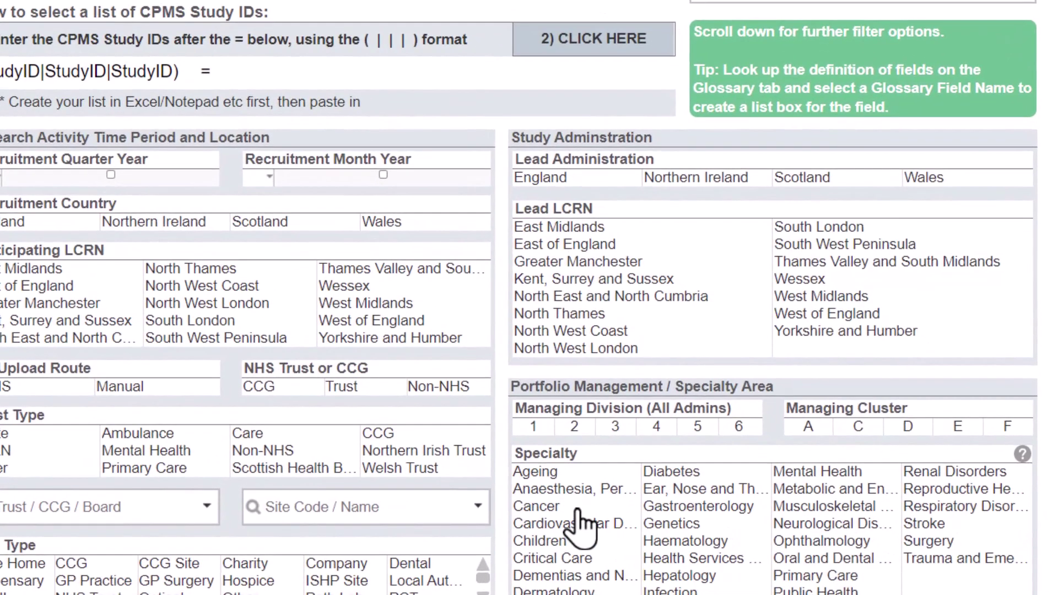
{"action": "left_click", "coordinate": [686, 529]}
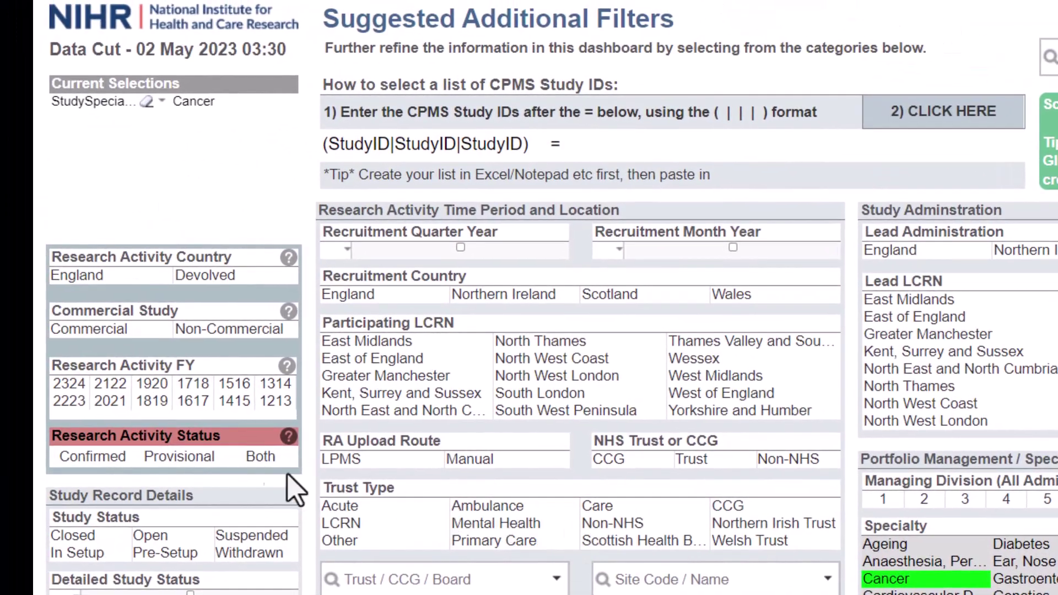
{"action": "left_click", "coordinate": [76, 407]}
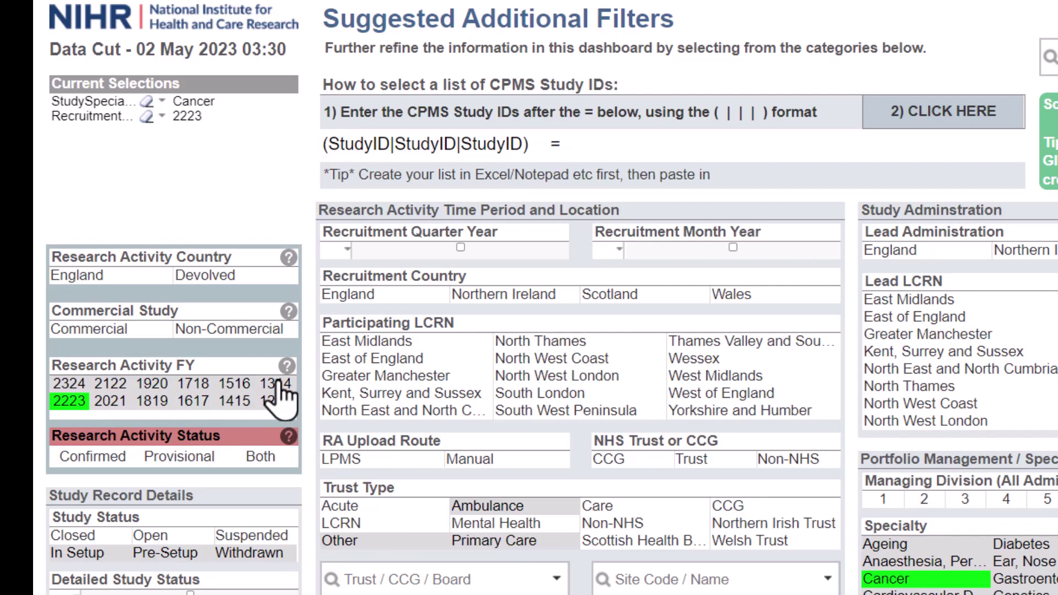
{"action": "left_click", "coordinate": [427, 302]}
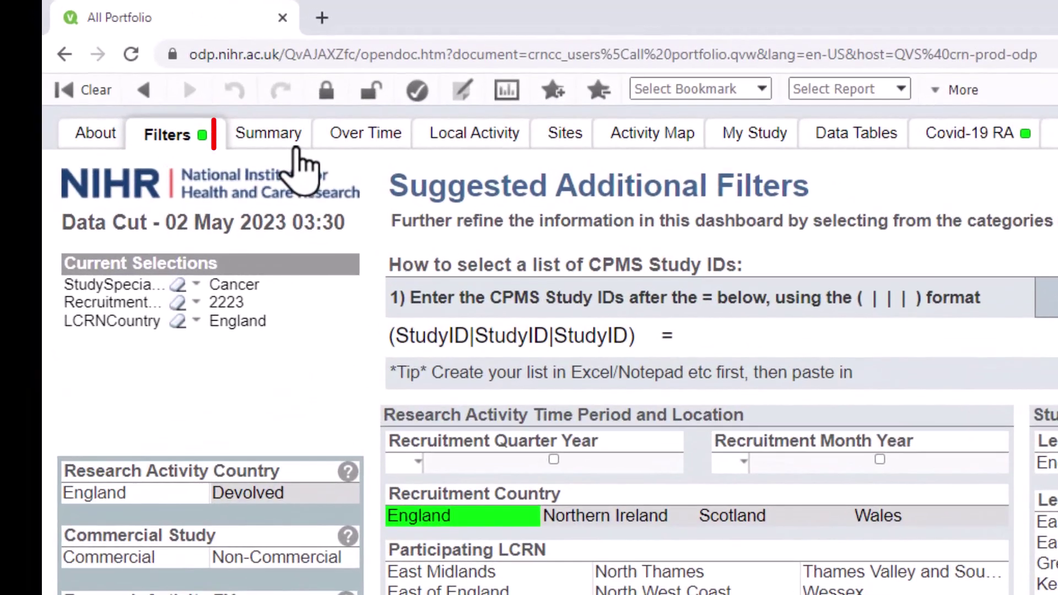
- On the Summary page, keep only Open studies via the Study Status chart
{"action": "left_click", "coordinate": [298, 150]}
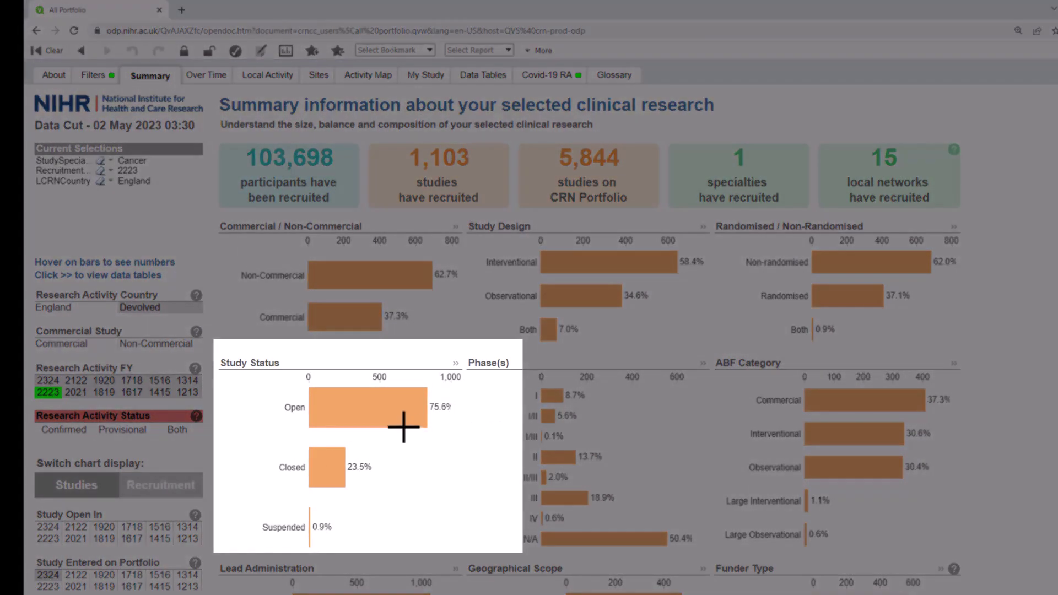
{"action": "left_click", "coordinate": [404, 411]}
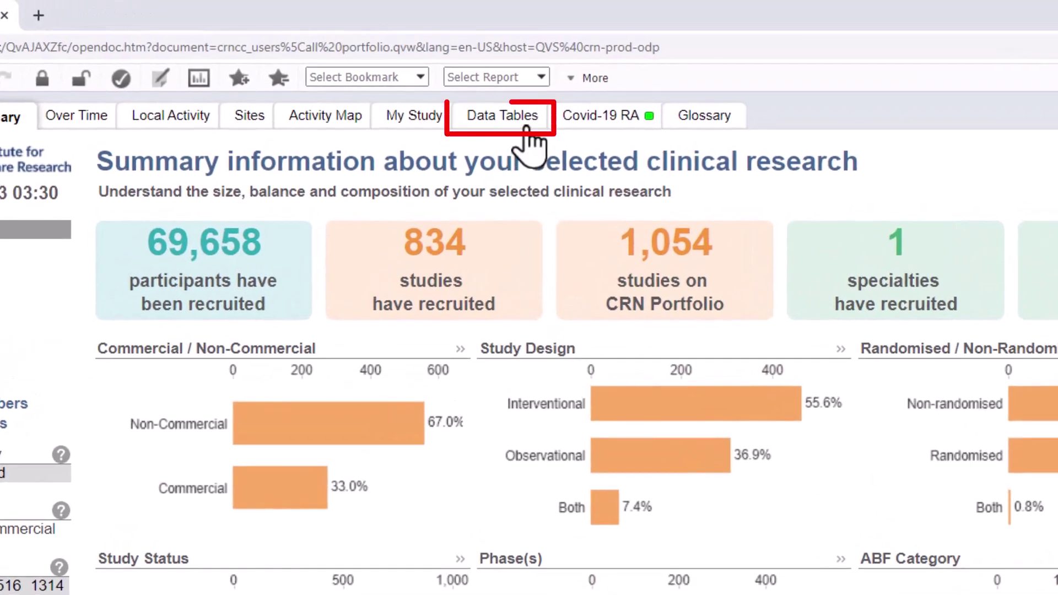
- In the Data Tables view, select CPMS Study ID 54536 in the Study Summary table
{"action": "left_click", "coordinate": [523, 119]}
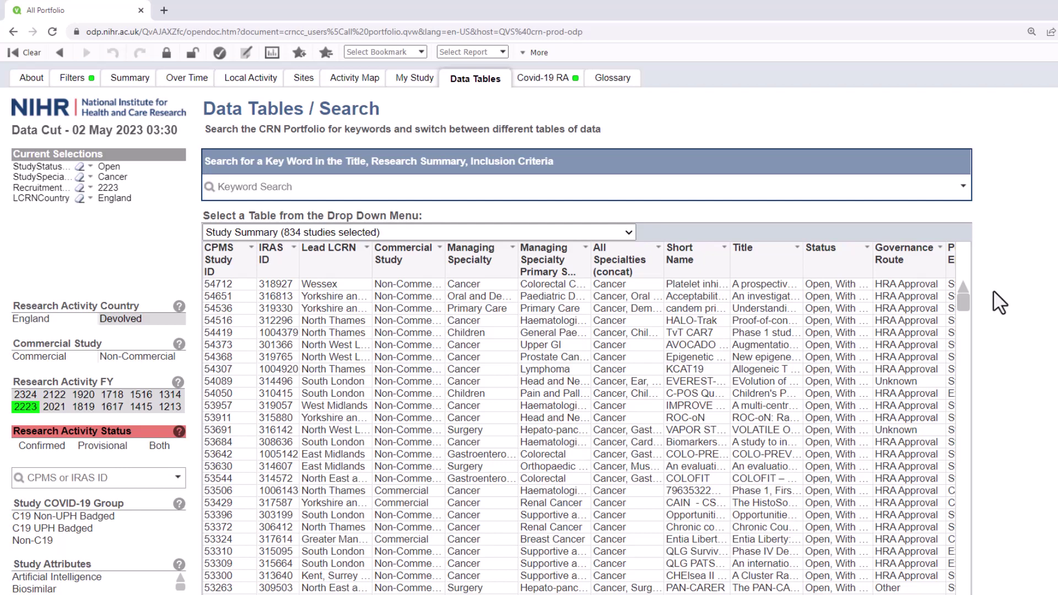
{"action": "left_click", "coordinate": [217, 310]}
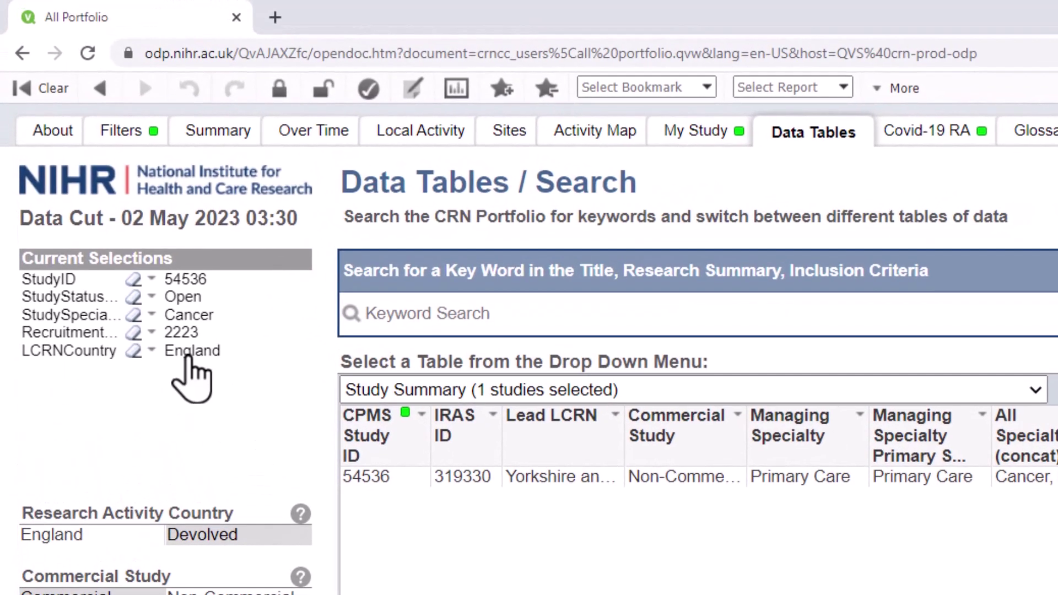
- Apply Select Excluded to England so Northern Ireland, Scotland and Wales are selected, then verify
{"action": "right_click", "coordinate": [188, 353]}
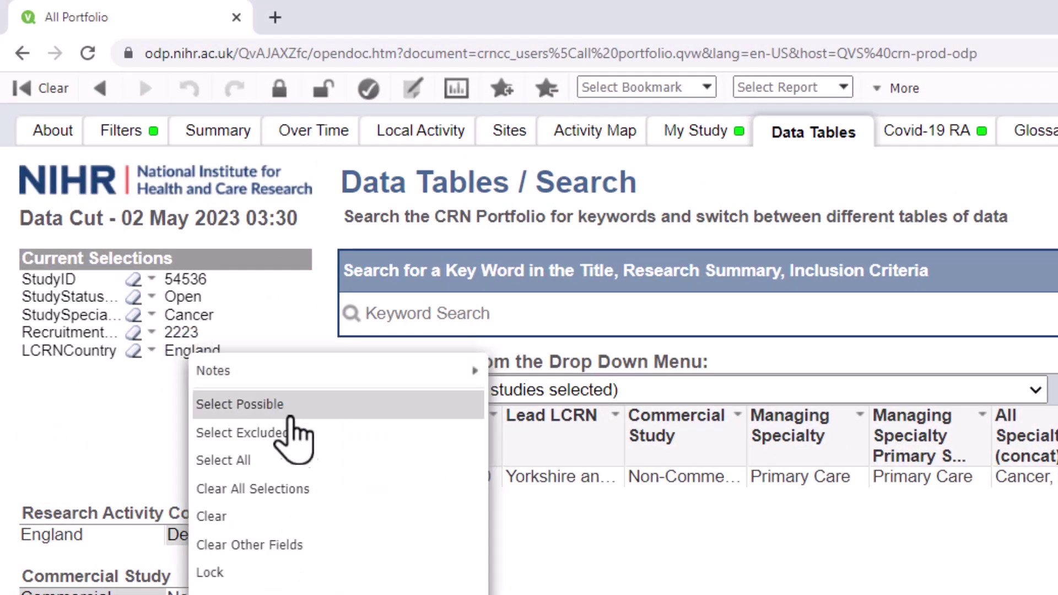
{"action": "left_click", "coordinate": [321, 435]}
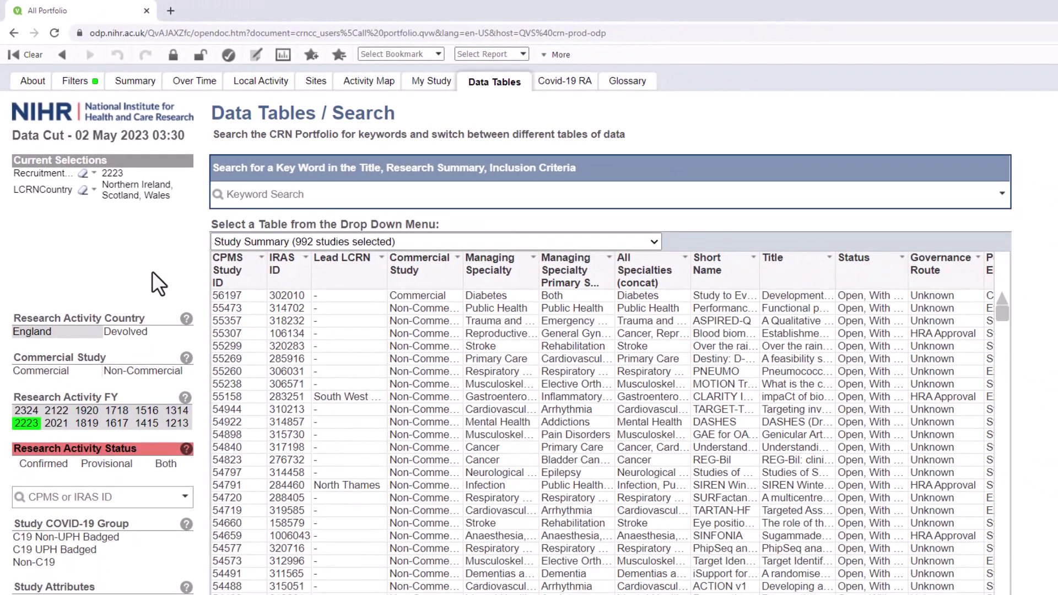
{"action": "left_click", "coordinate": [93, 190]}
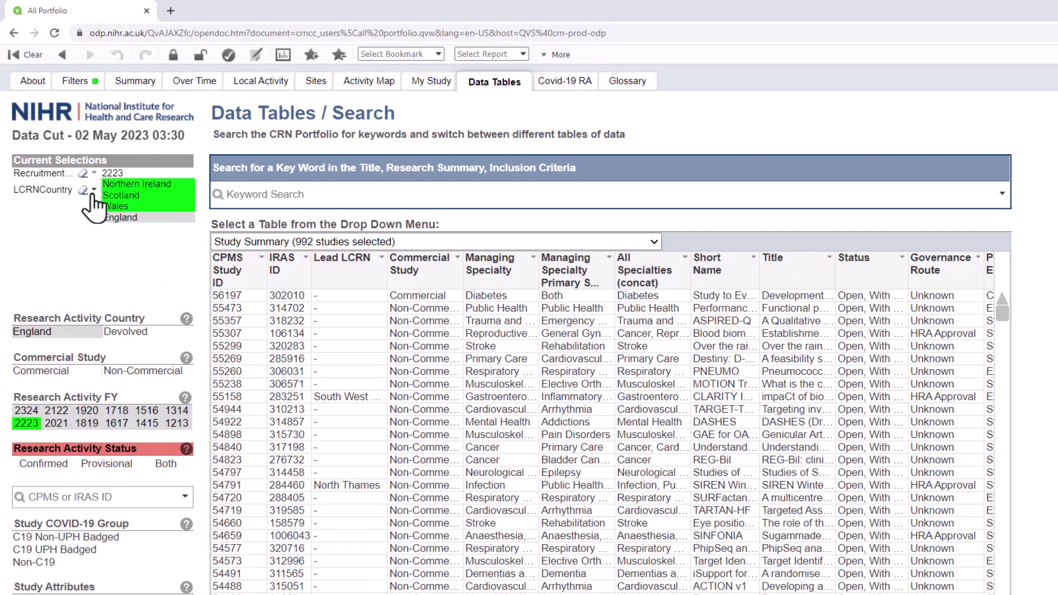
{"action": "left_click", "coordinate": [94, 191]}
{"action": "scroll", "coordinate": [139, 419], "scroll_direction": "down", "scroll_amount": 1}
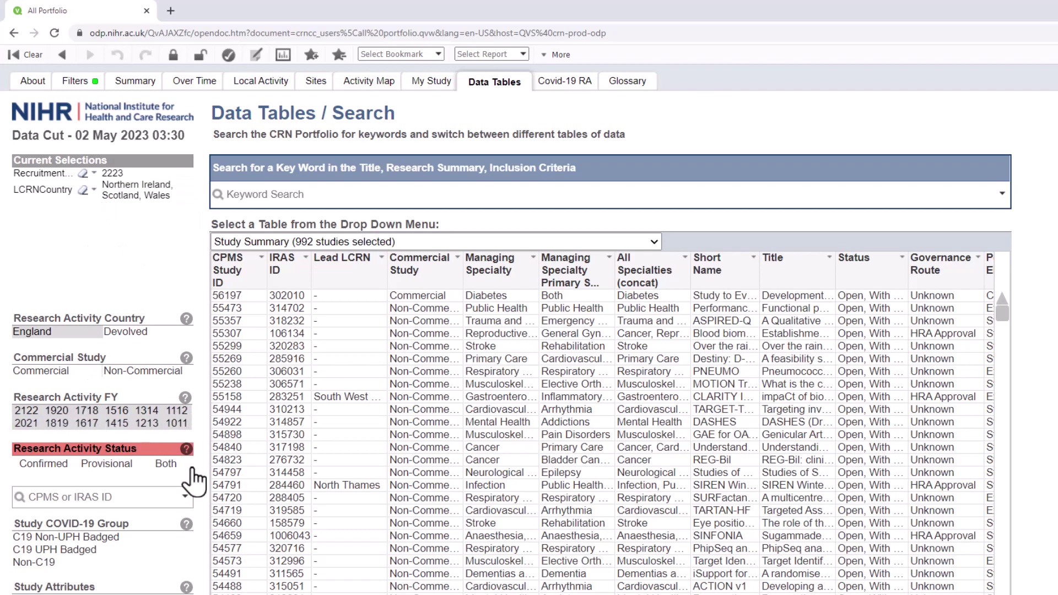
{"action": "scroll", "coordinate": [201, 471], "scroll_direction": "down", "scroll_amount": 3}
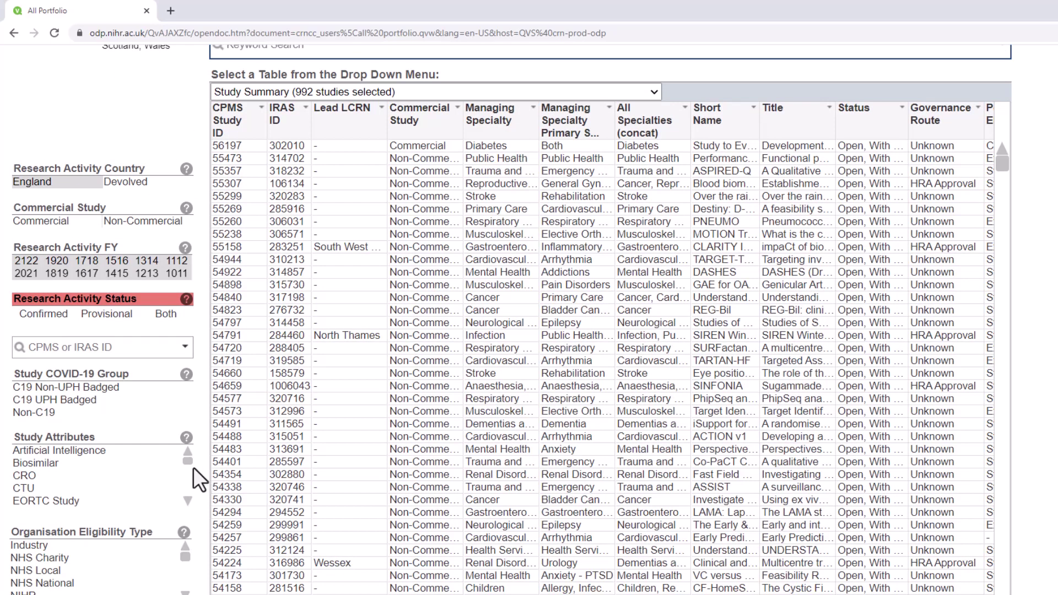
- In the StudyAttribute list, select Urgent Public Health Research, EORTC Study, Non-CRN NIHR Infrastructure, Pilot Feasibility and Artificial Intelligence
{"action": "left_click_drag", "start_coordinate": [72, 456], "coordinate": [56, 481]}
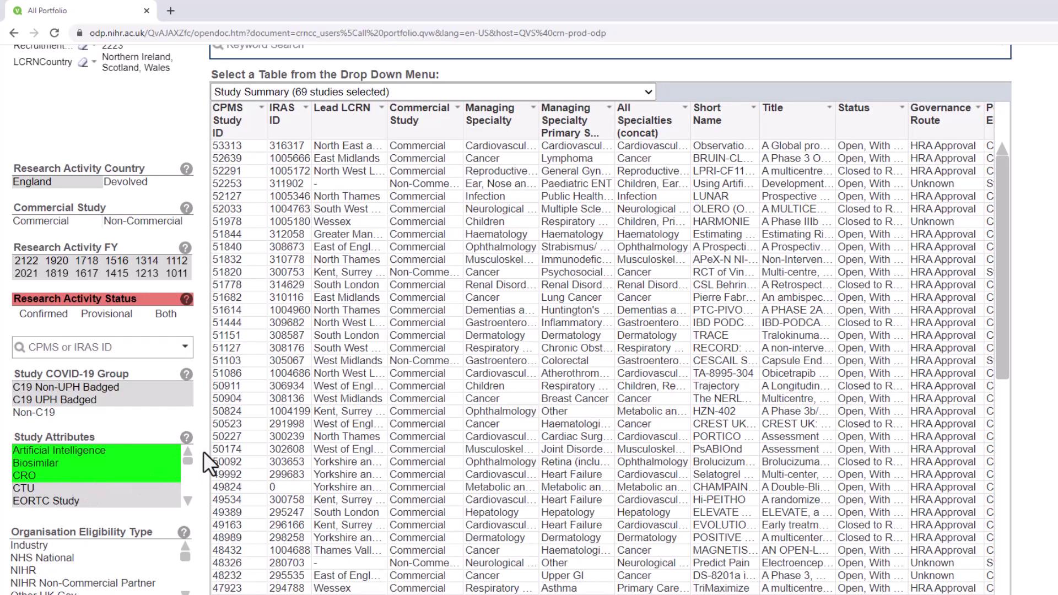
{"action": "scroll", "coordinate": [203, 451], "scroll_direction": "up", "scroll_amount": 3}
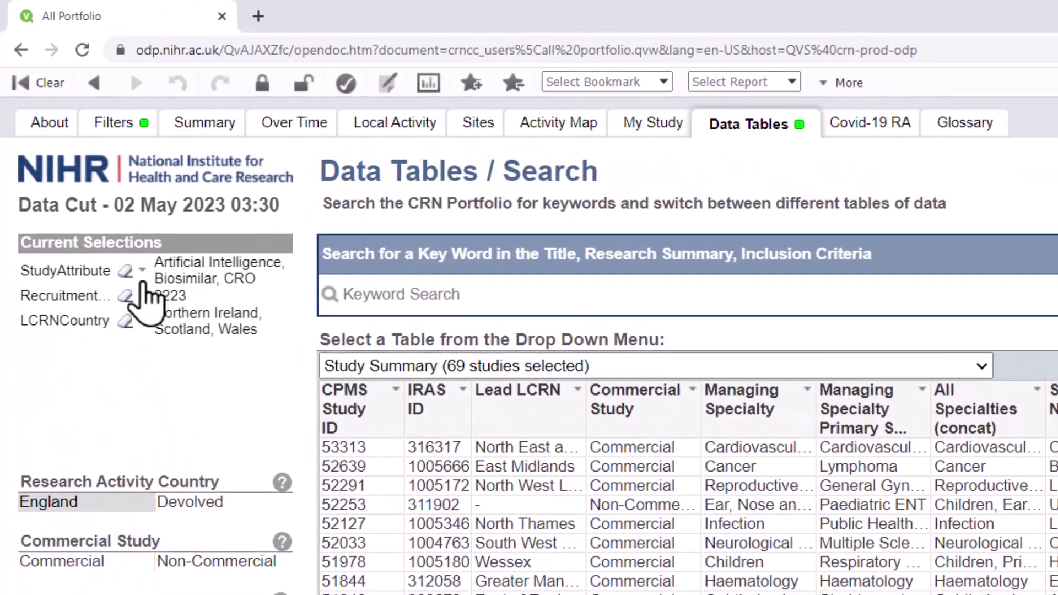
{"action": "left_click", "coordinate": [95, 179]}
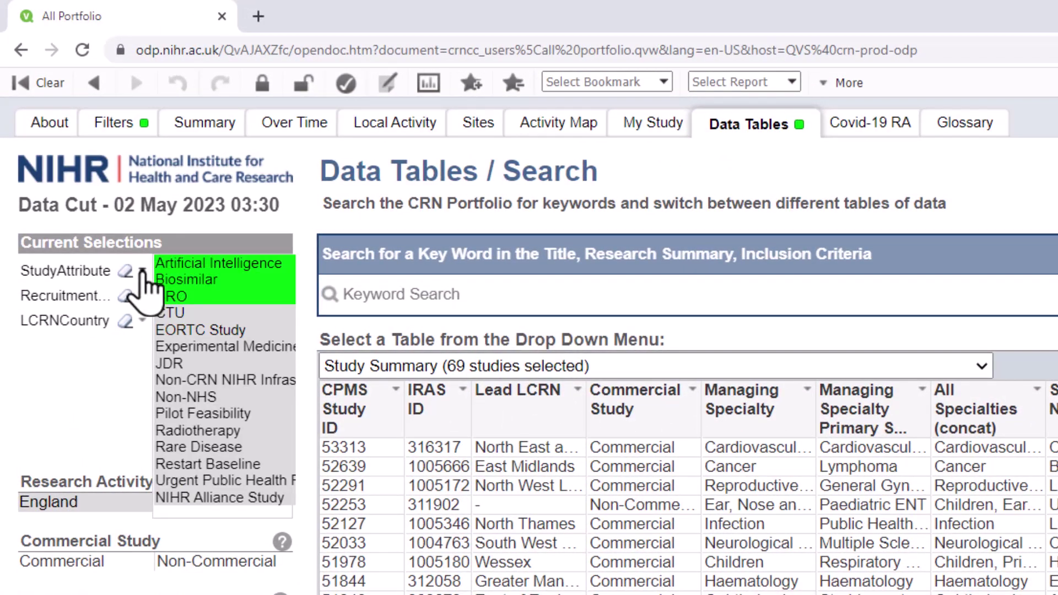
{"action": "left_click", "coordinate": [182, 482]}
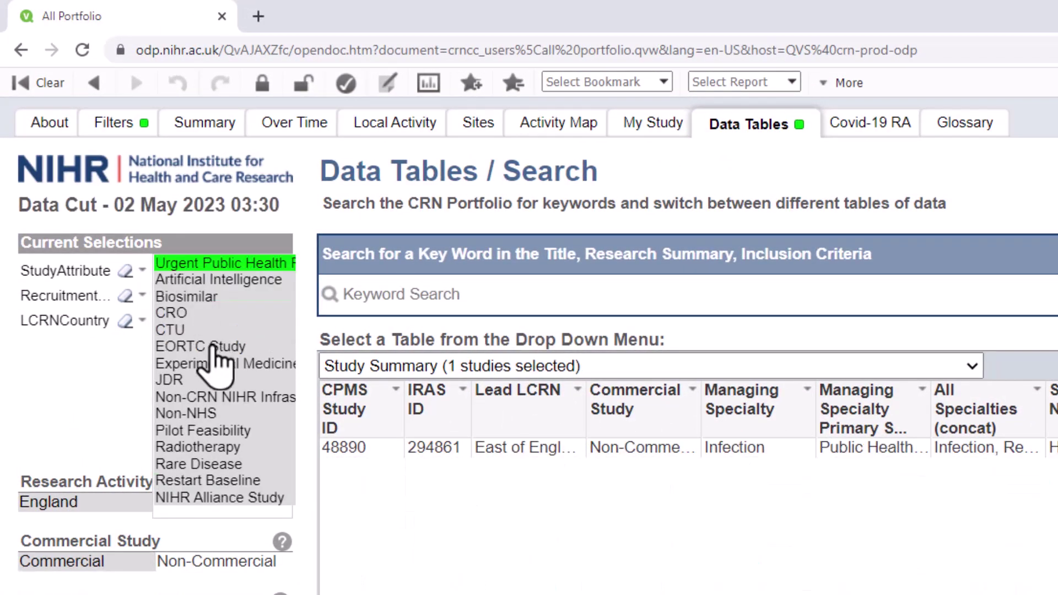
{"action": "left_click", "coordinate": [214, 348], "text": "ctrl"}
{"action": "left_click", "coordinate": [212, 397], "text": "ctrl"}
{"action": "left_click", "coordinate": [212, 430], "text": "ctrl"}
{"action": "left_click", "coordinate": [208, 279], "text": "ctrl"}
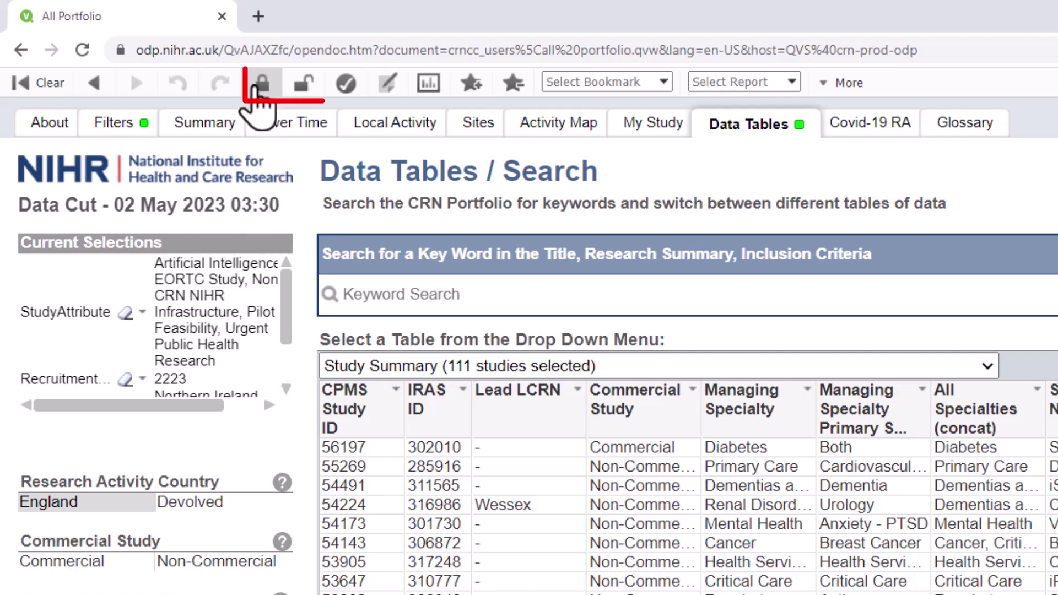
- Lock all selections with the padlock button and review the 111 studies now locked in blue
{"action": "left_click", "coordinate": [258, 84]}
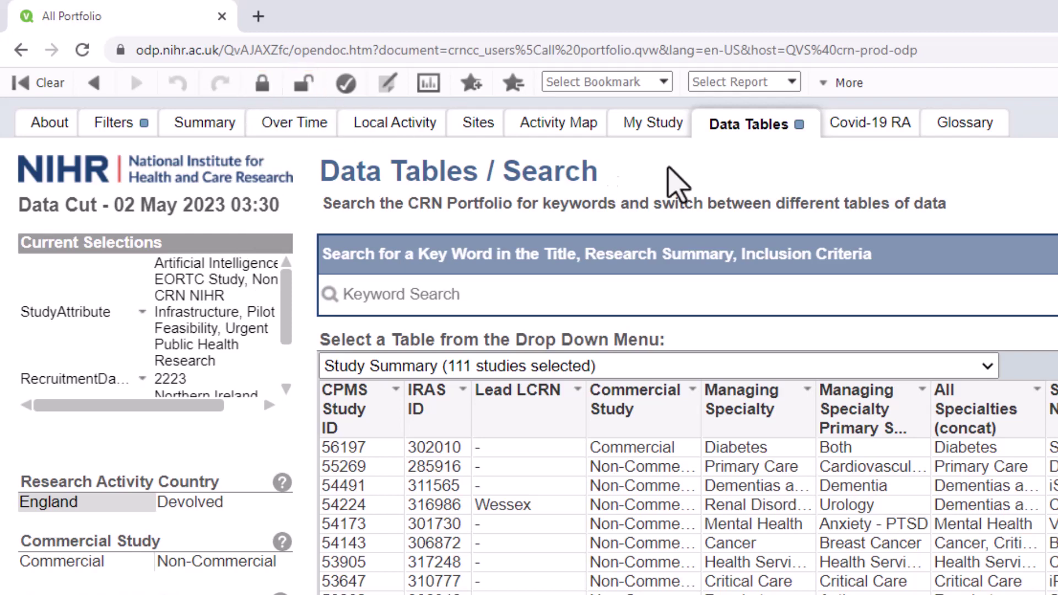
{"action": "scroll", "coordinate": [686, 331], "scroll_direction": "down", "scroll_amount": 3}
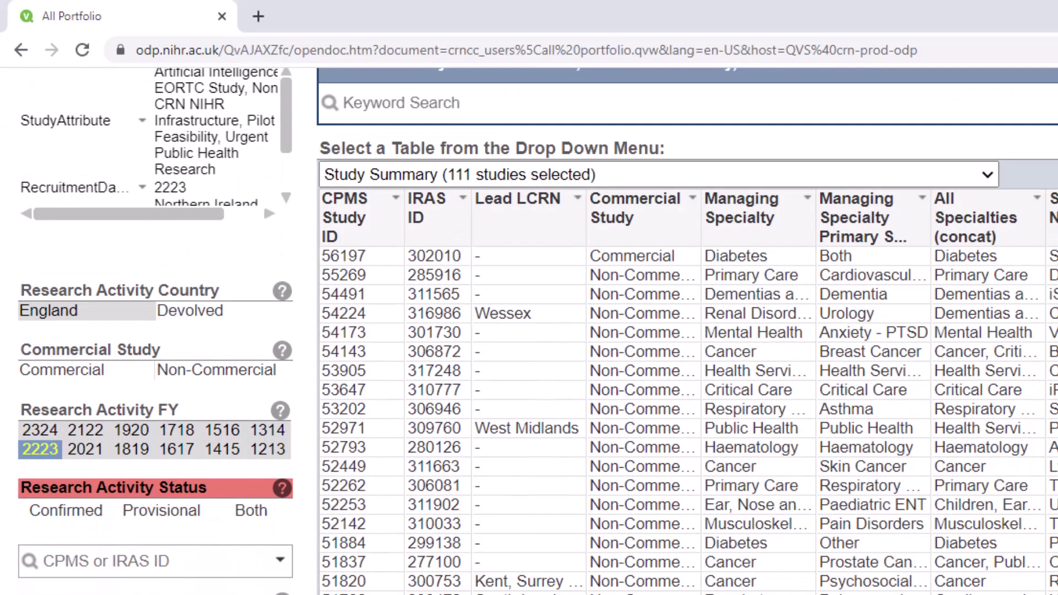
{"action": "scroll", "coordinate": [687, 331], "scroll_direction": "down", "scroll_amount": 1}
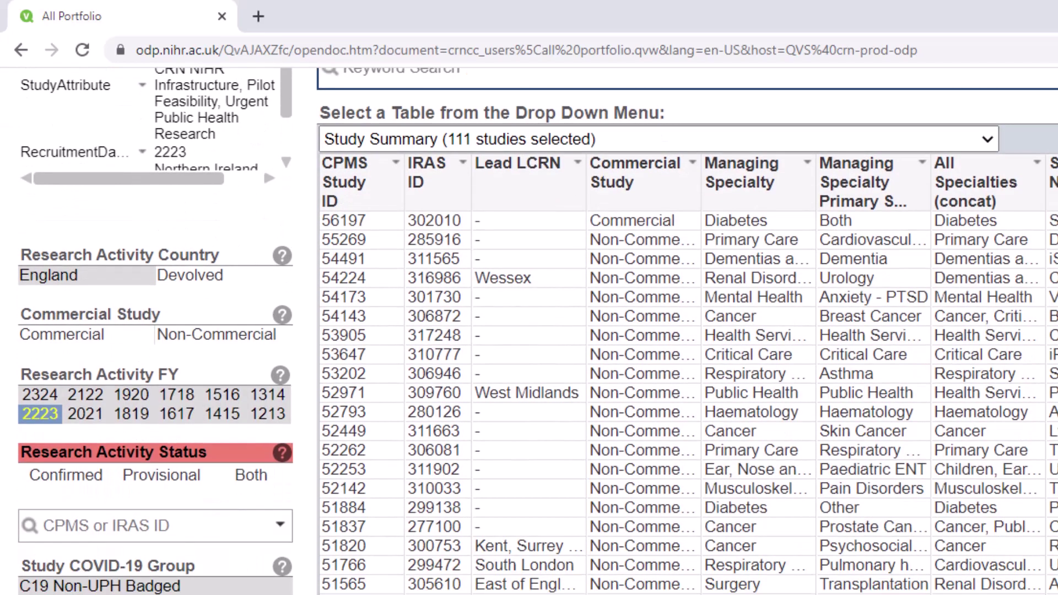
{"action": "scroll", "coordinate": [686, 331], "scroll_direction": "down", "scroll_amount": 5}
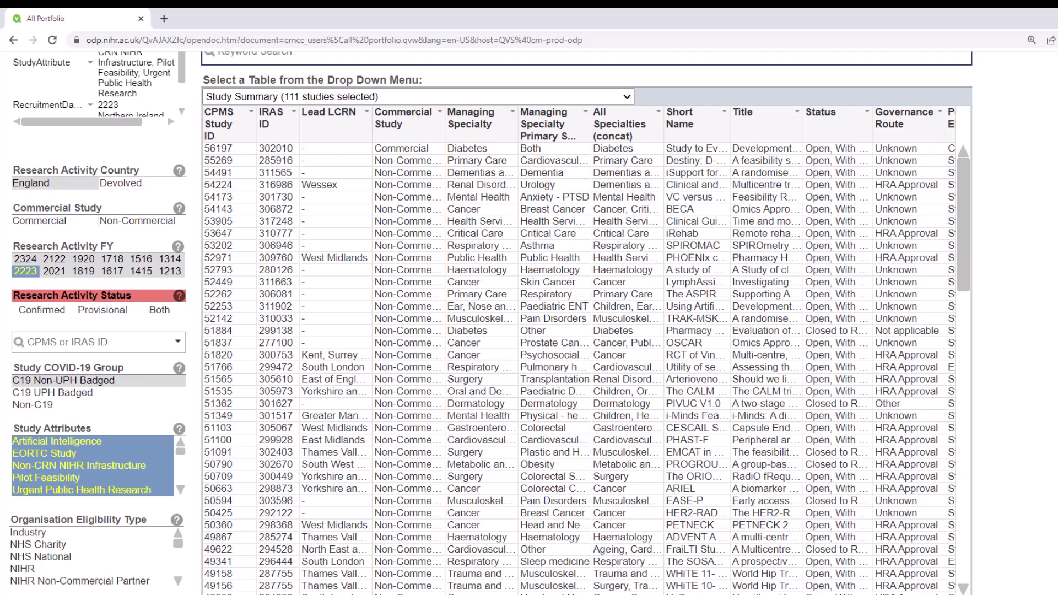
{"action": "scroll", "coordinate": [551, 320], "scroll_direction": "up", "scroll_amount": 3}
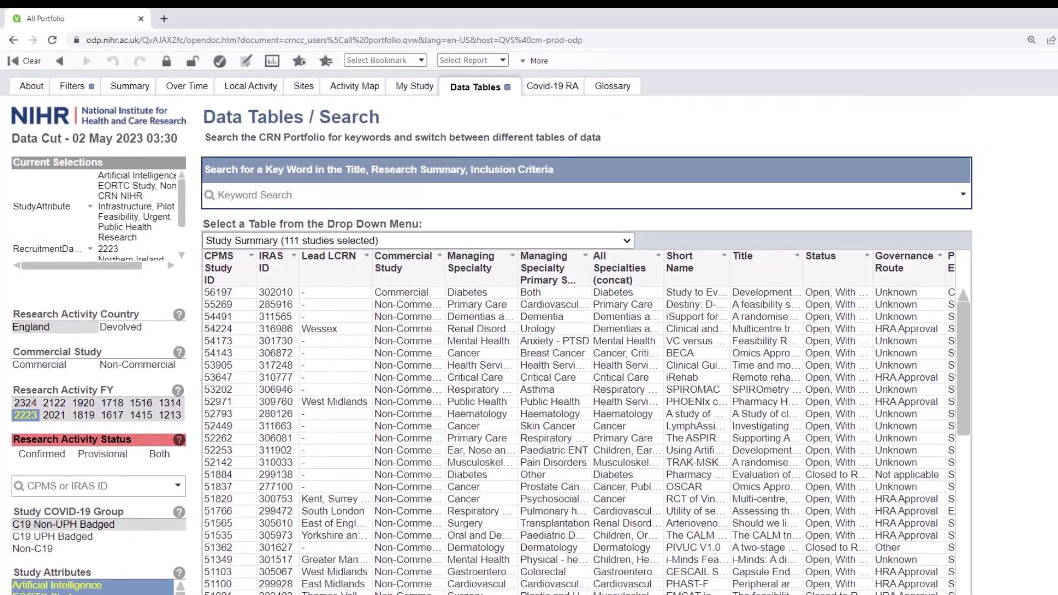